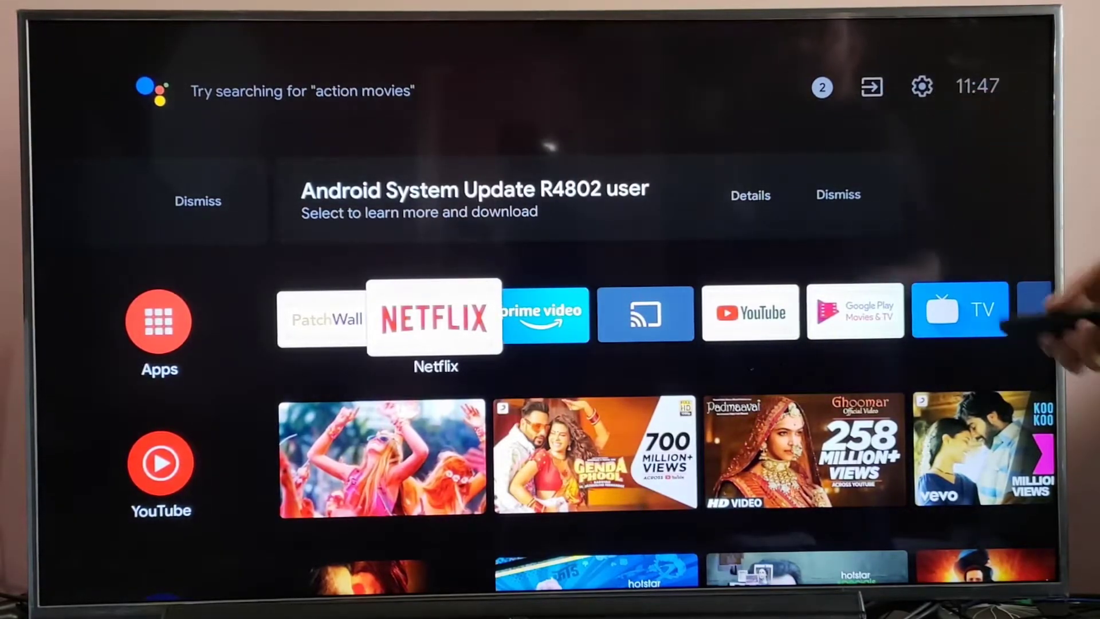
- Check the Inputs list, then open Settings from the gear icon and reach Remotes & Accessories
key(Up)
key(Up)
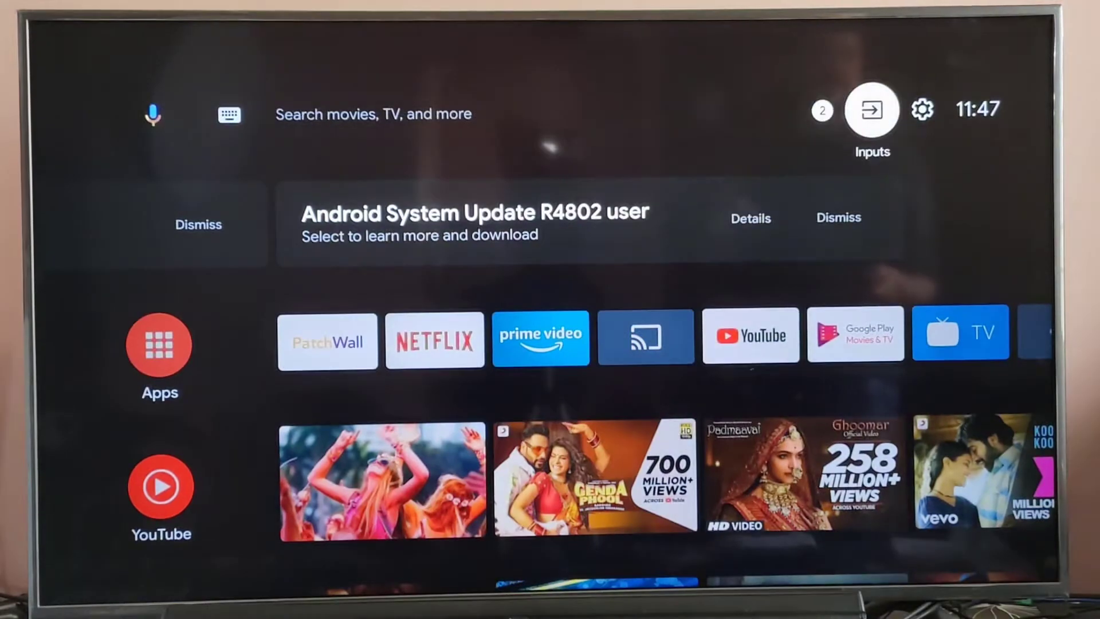
key(Return)
key(Escape)
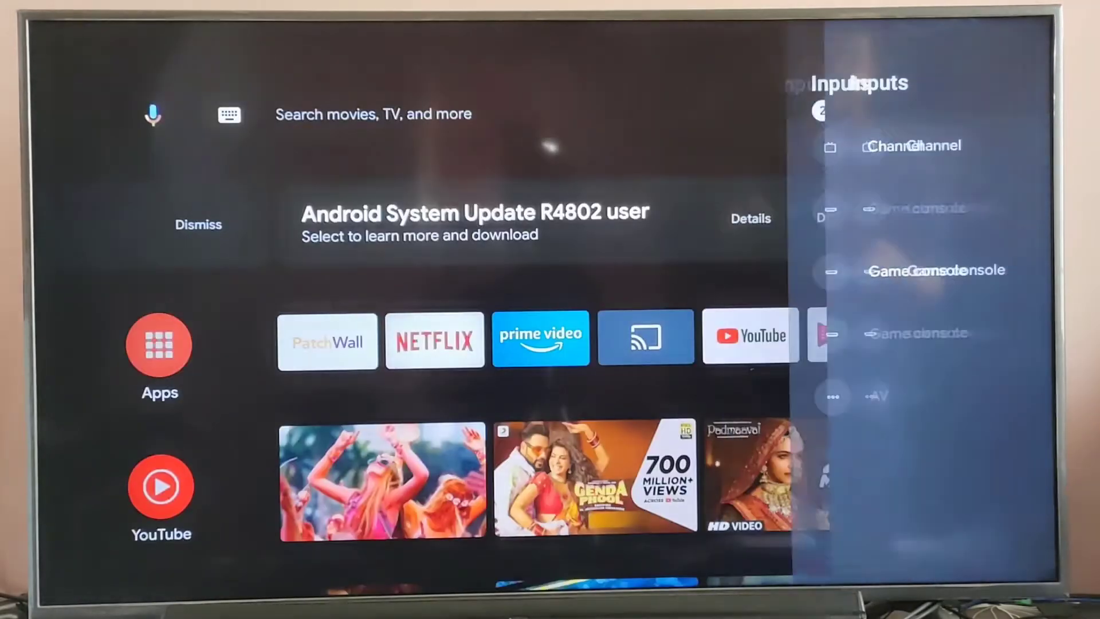
key(Right)
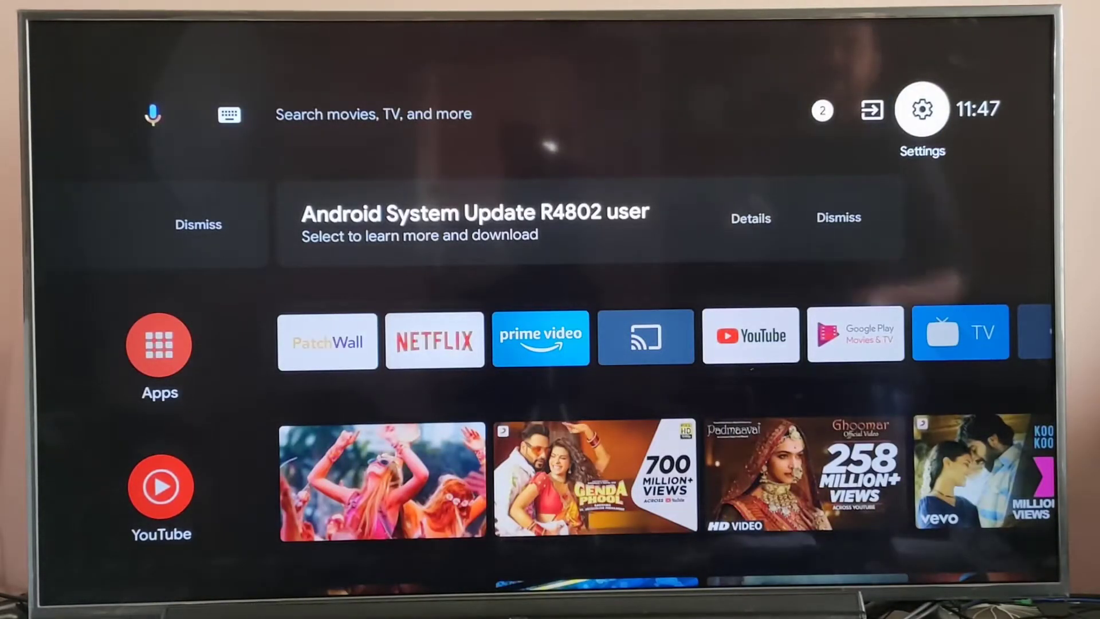
key(Return)
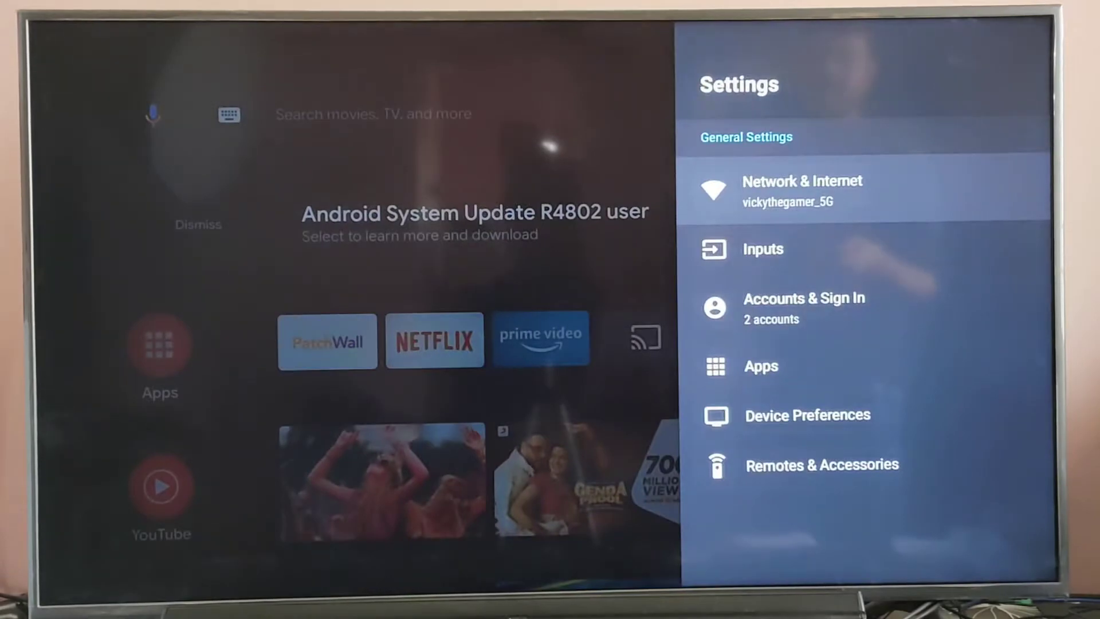
key(Down)
key(Down)
key(Down)
key(Down)
key(Down)
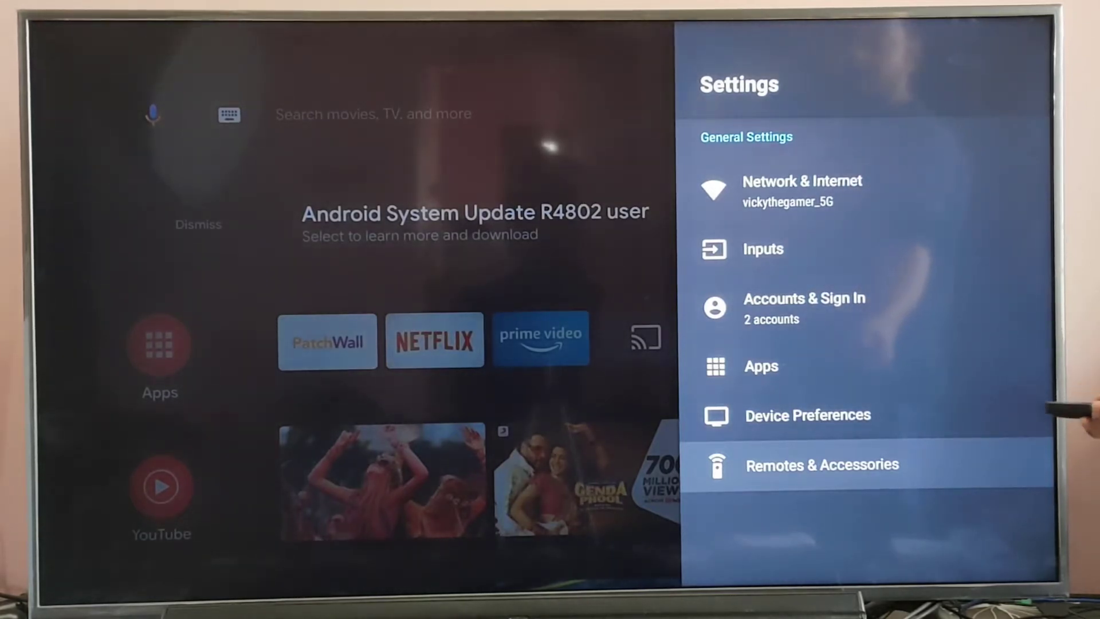
- Enter Remotes & Accessories and start searching for Bluetooth accessories
key(Return)
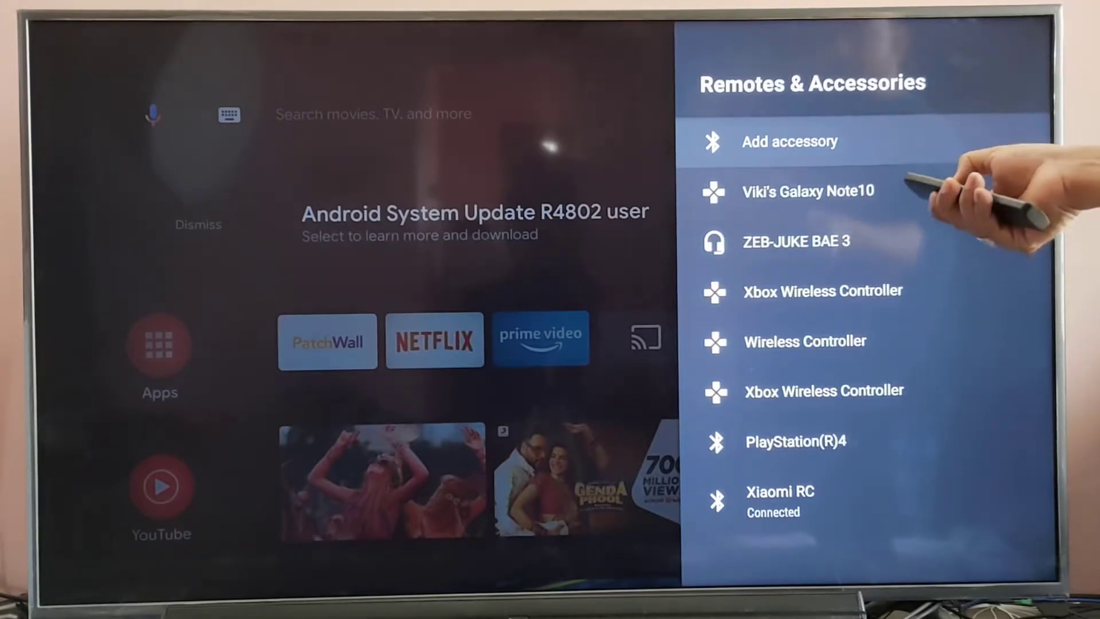
key(Return)
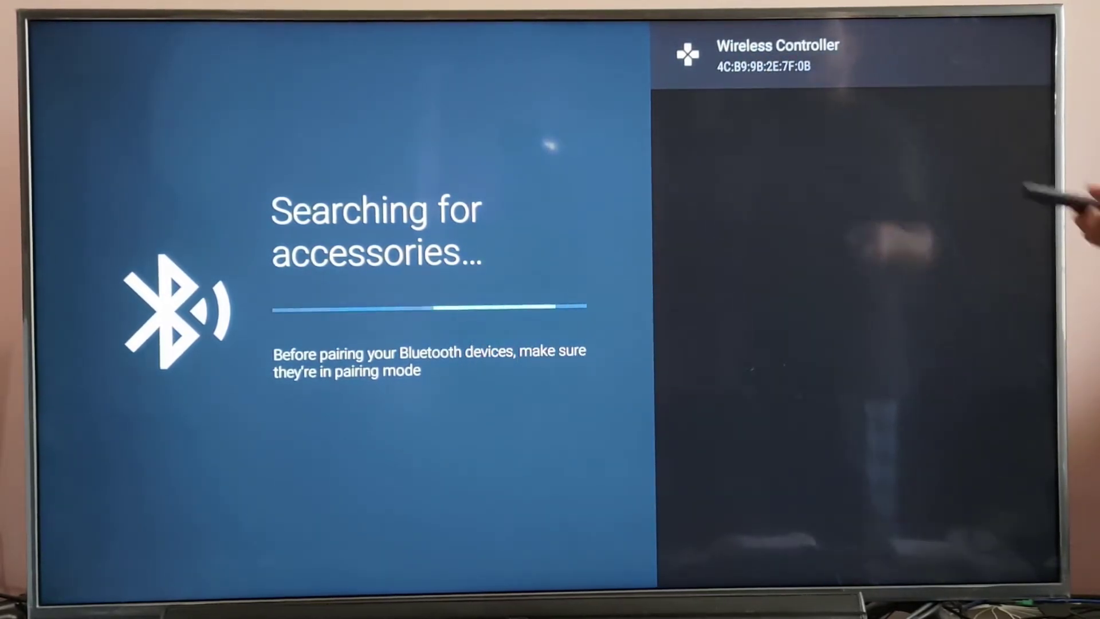
- Select the discovered Wireless Controller (DualSense) to pair it
key(Return)
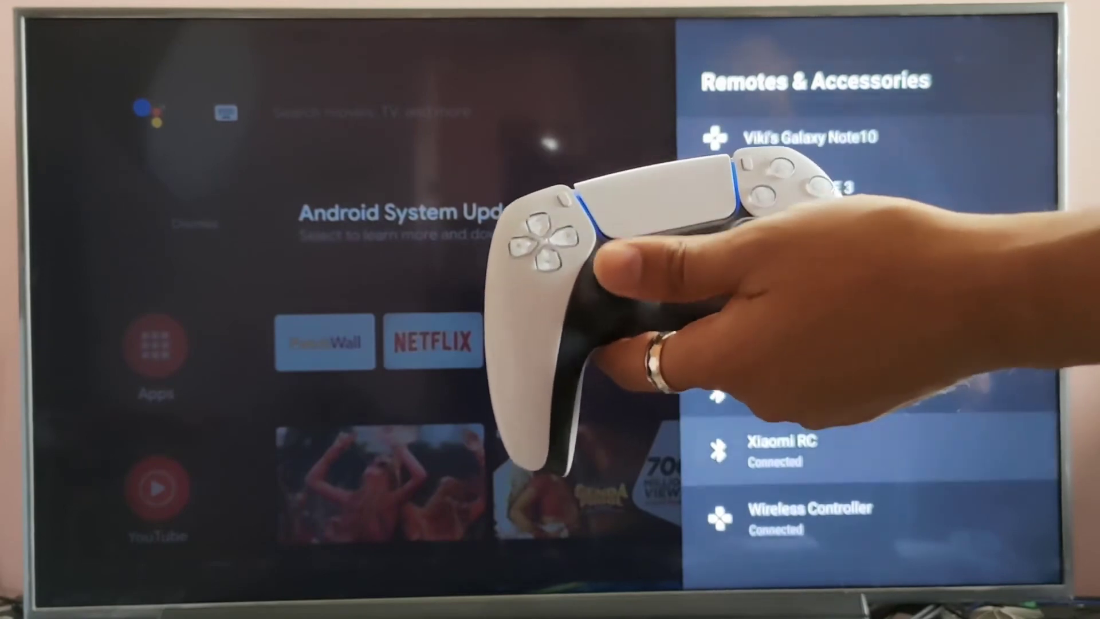
- Verify Wireless Controller shows Connected, then open the ZEB-JUKE BAE 3 device options
key(Down)
key(Up)
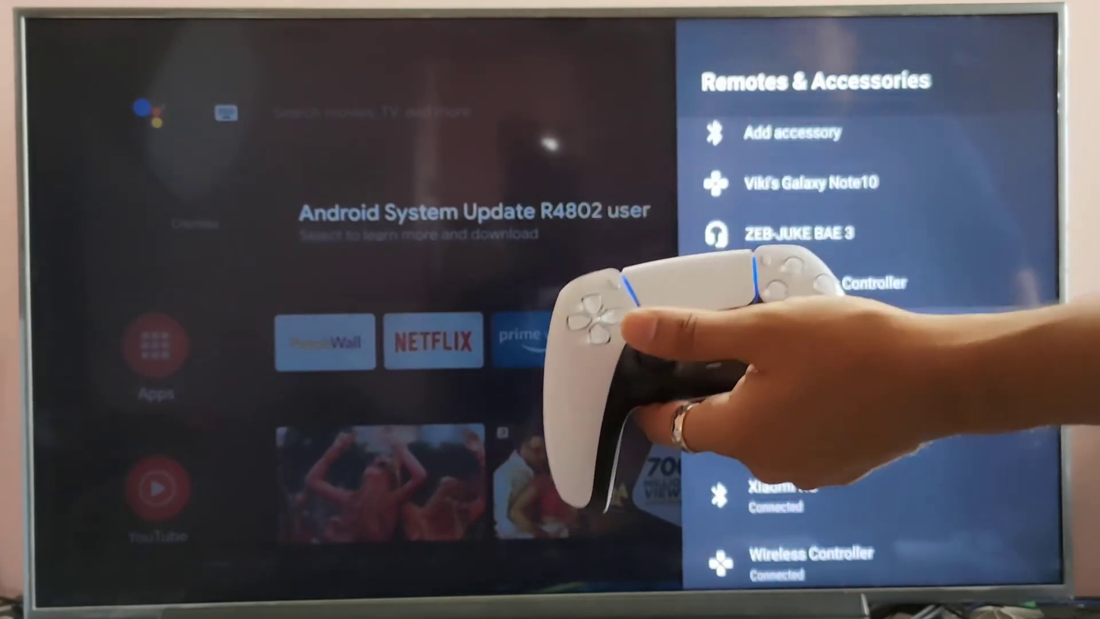
key(Return)
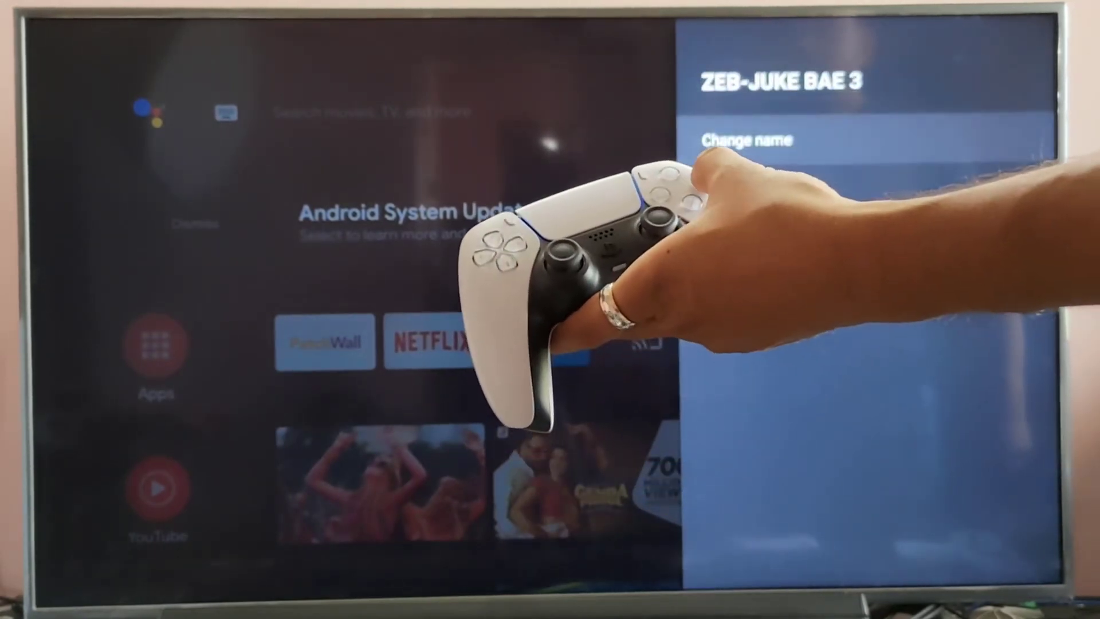
key(Return)
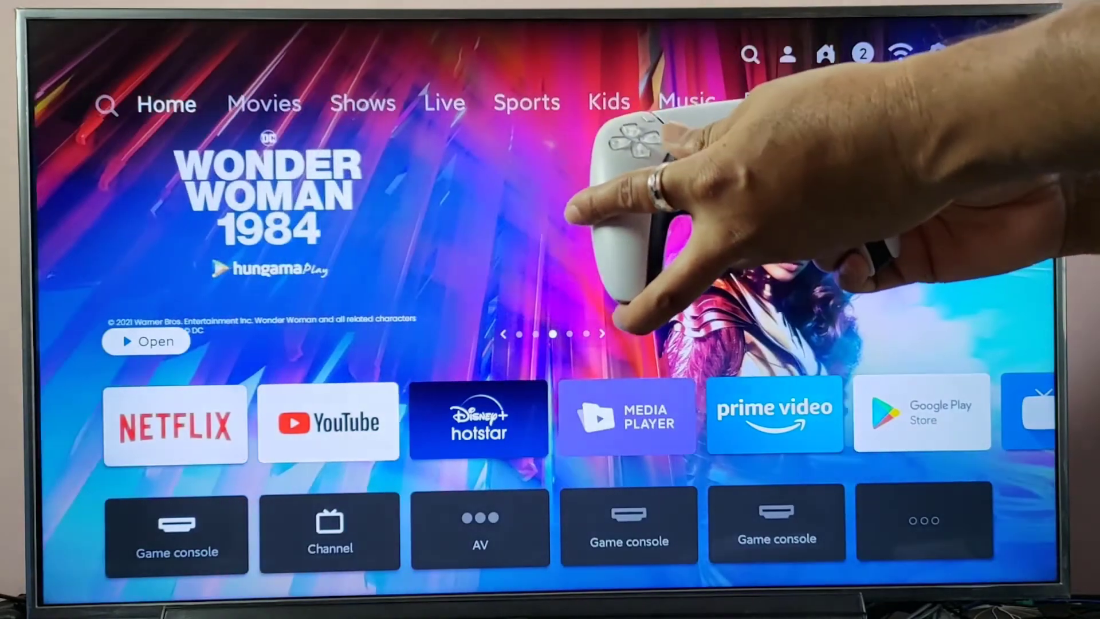
- Using the DualSense D-pad, switch between the Movies and Home tabs, then open search
key(Down)
key(Up)
key(Right)
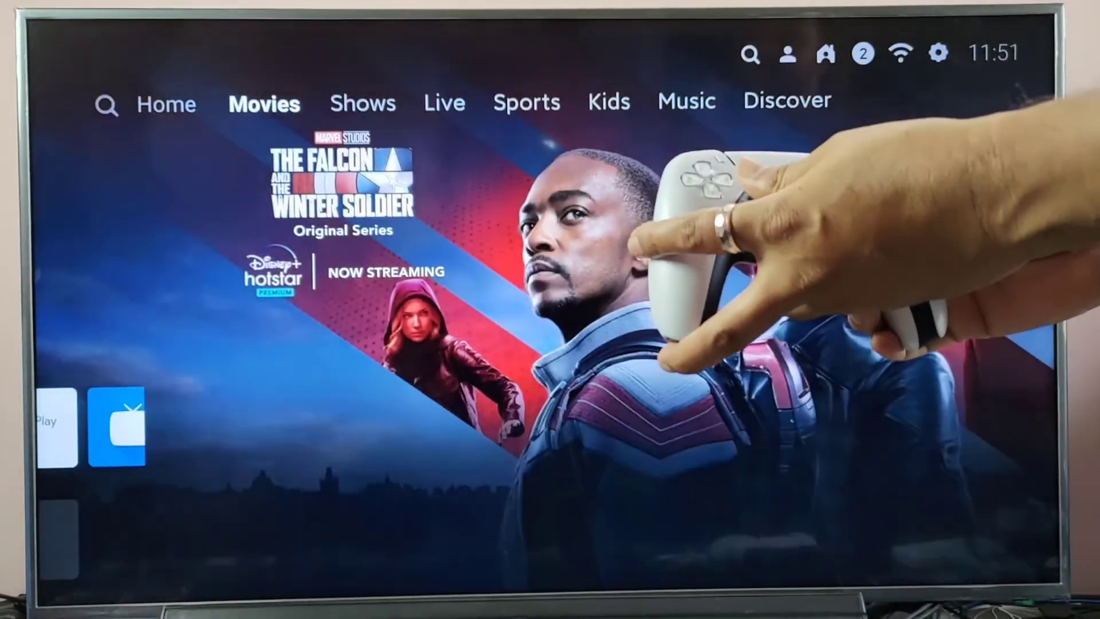
key(Left)
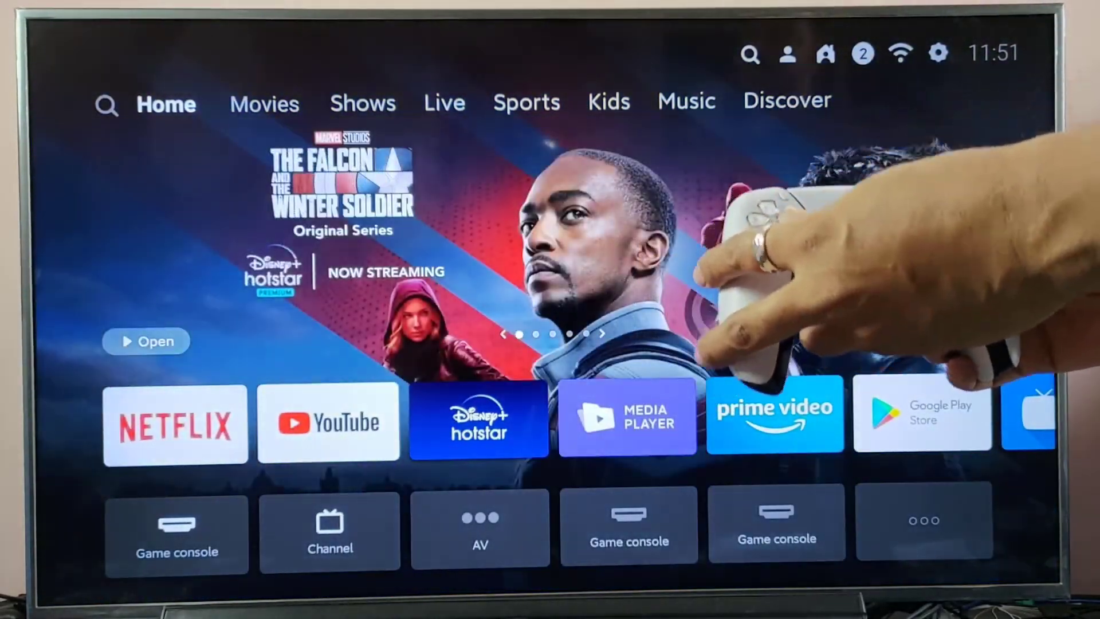
key(Left)
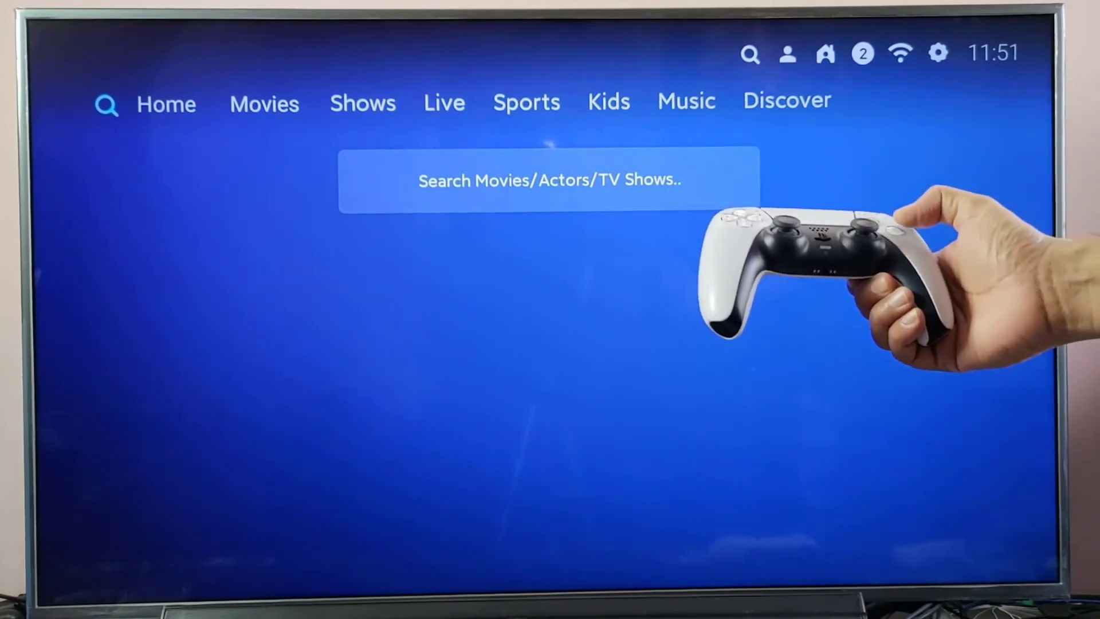